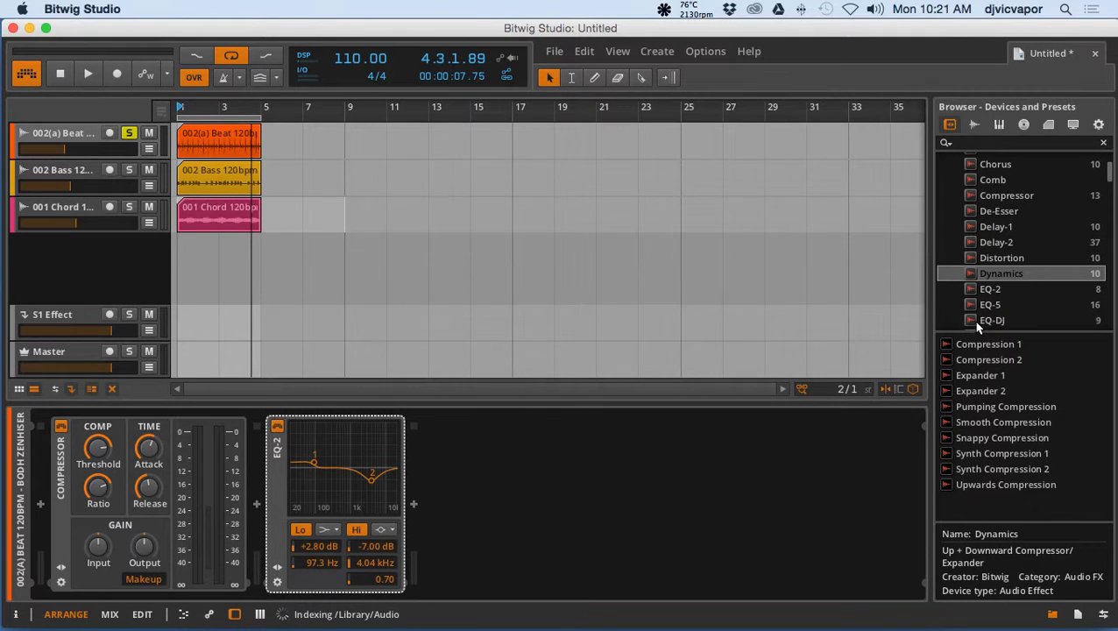
Add an EQ-5 equalizer after the EQ-2 in the beat track's device chain.
scroll(974, 321, down, 1)
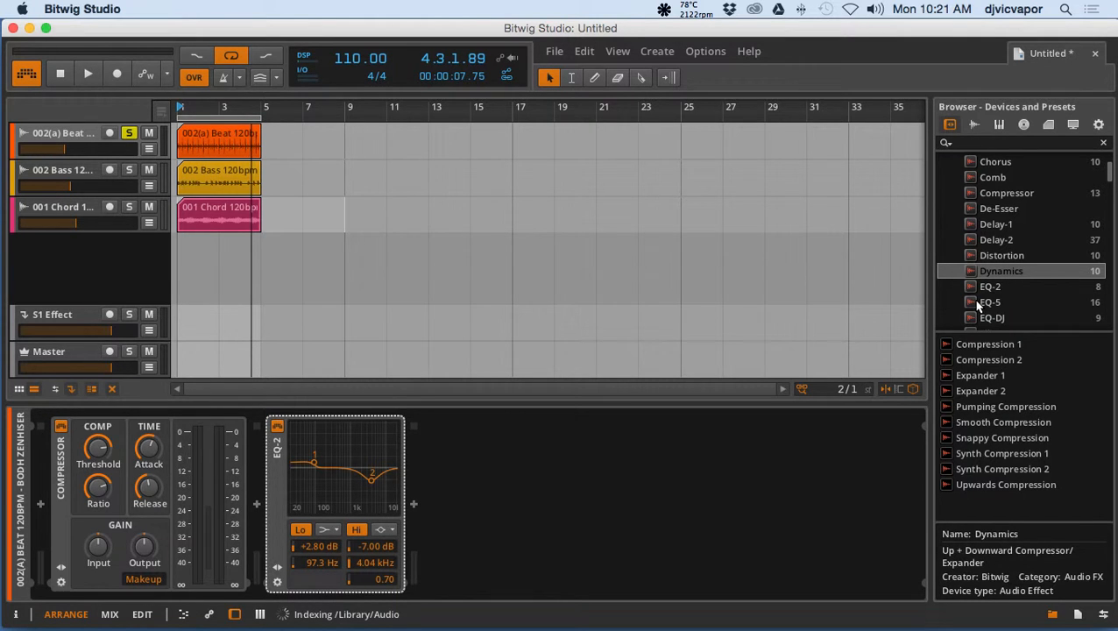
click(977, 304)
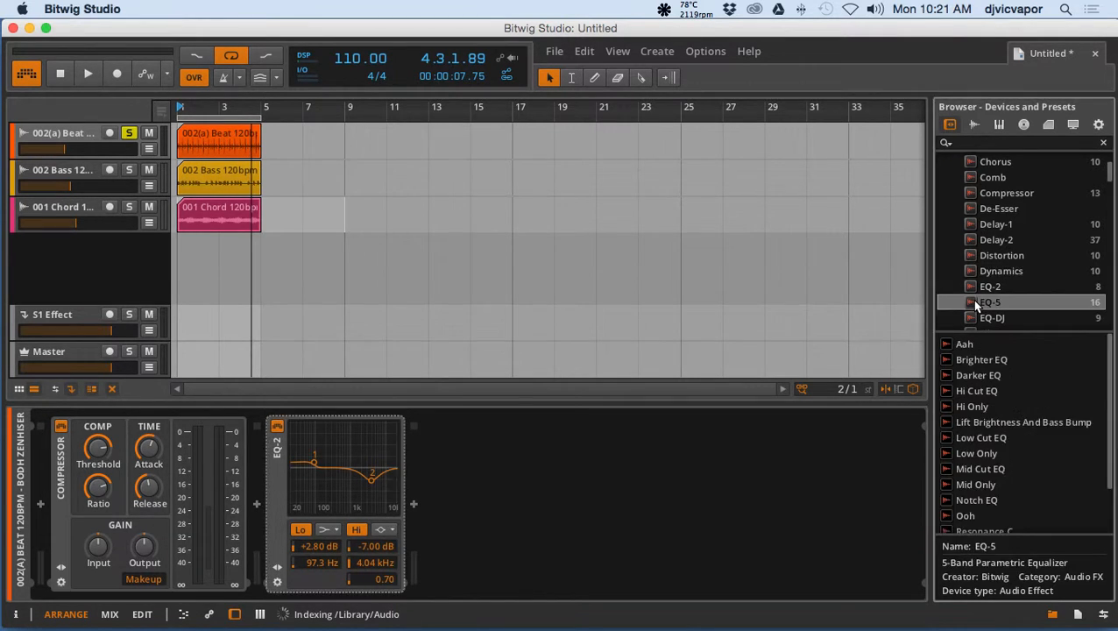
drag(974, 303, 474, 524)
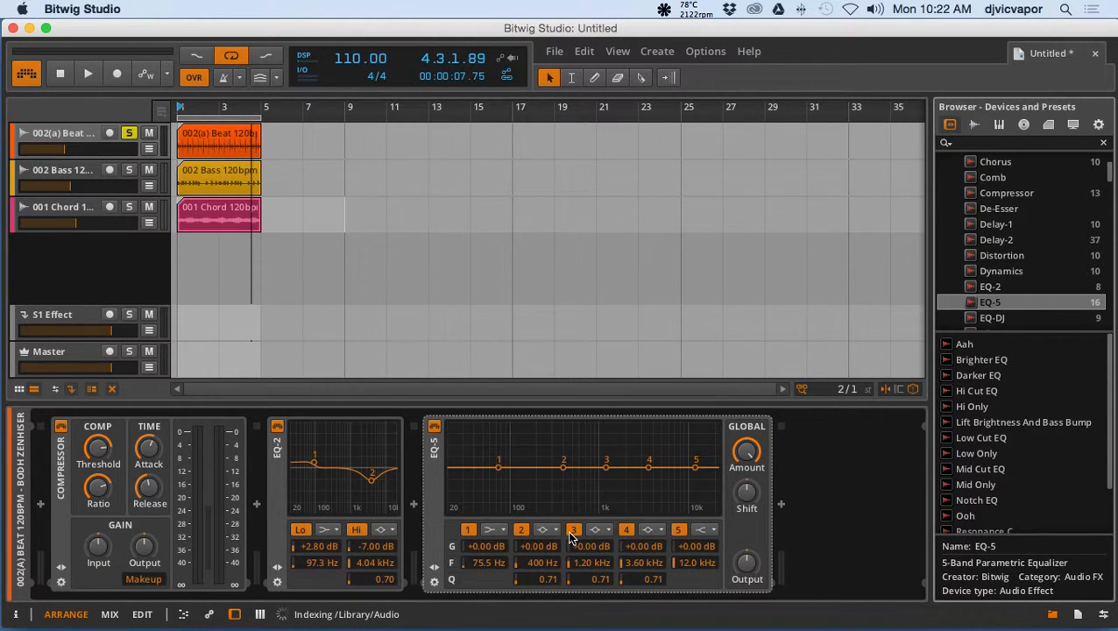
click(744, 565)
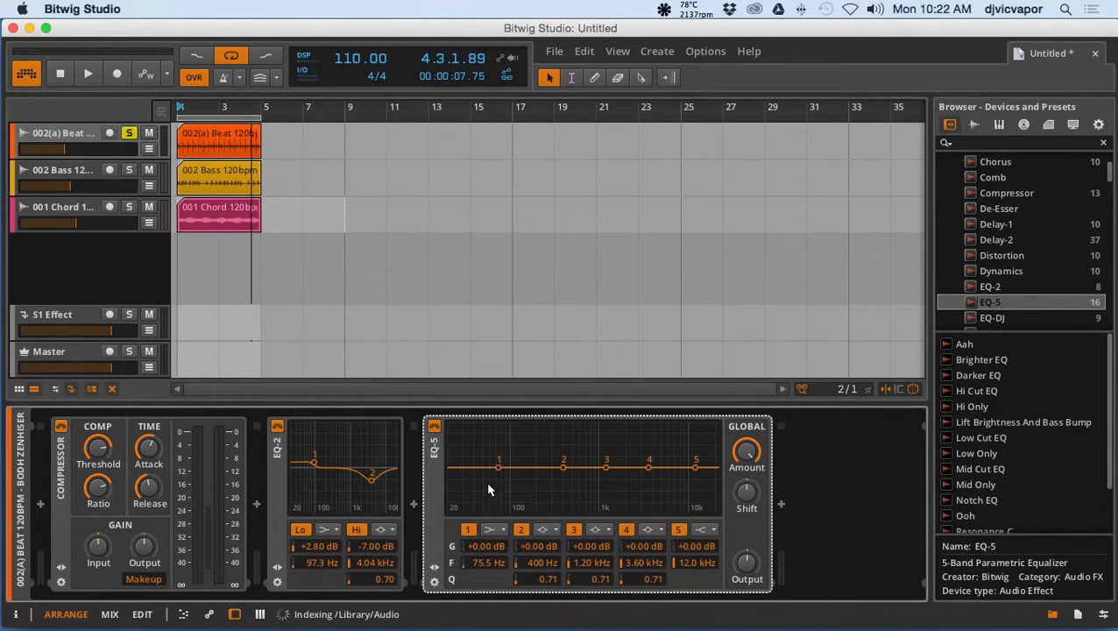
Examine the filter type options available for the EQ-5's five bands.
click(502, 530)
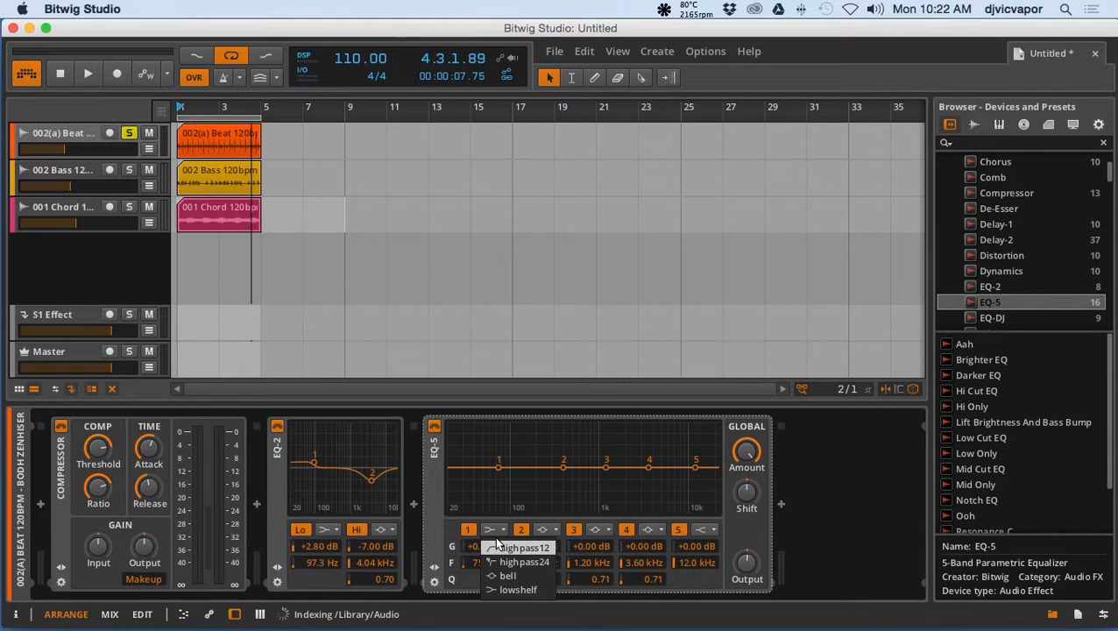
click(715, 531)
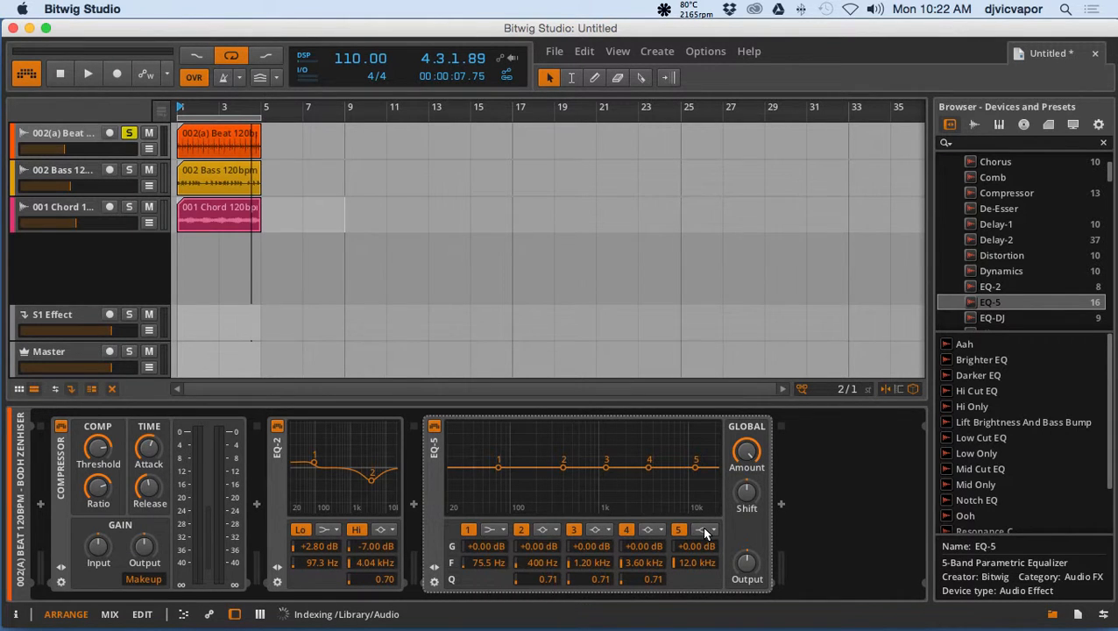
click(715, 532)
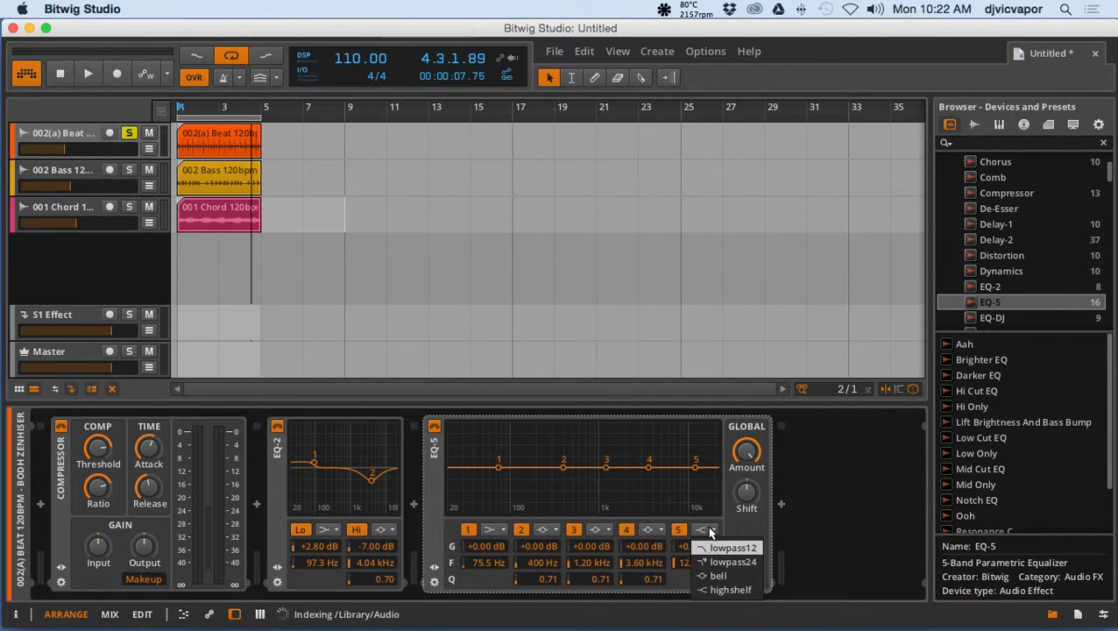
click(711, 532)
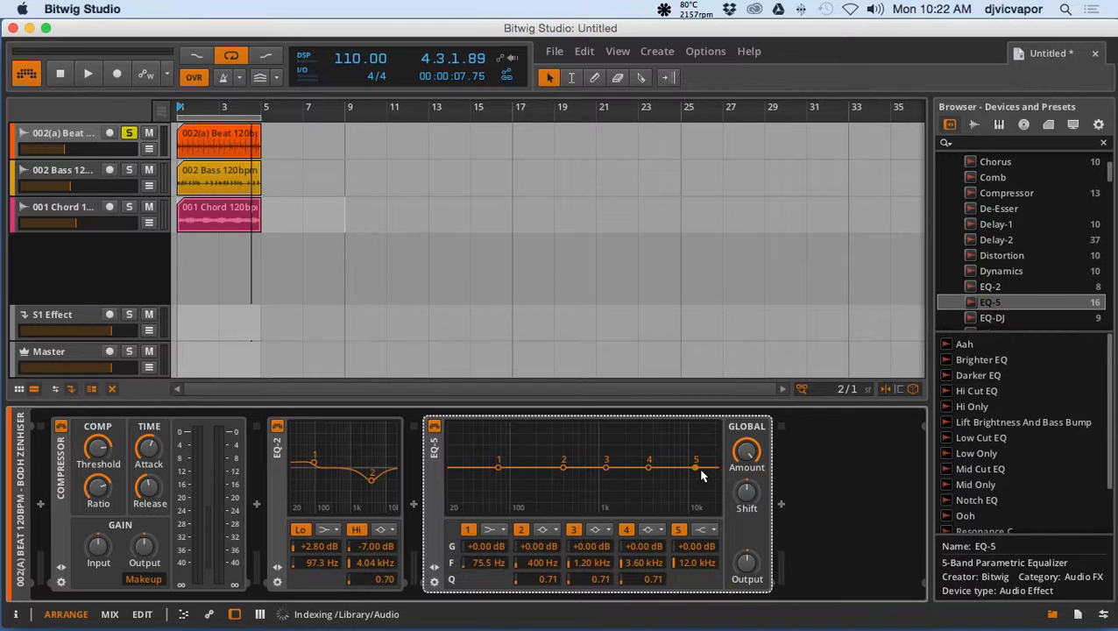
click(649, 531)
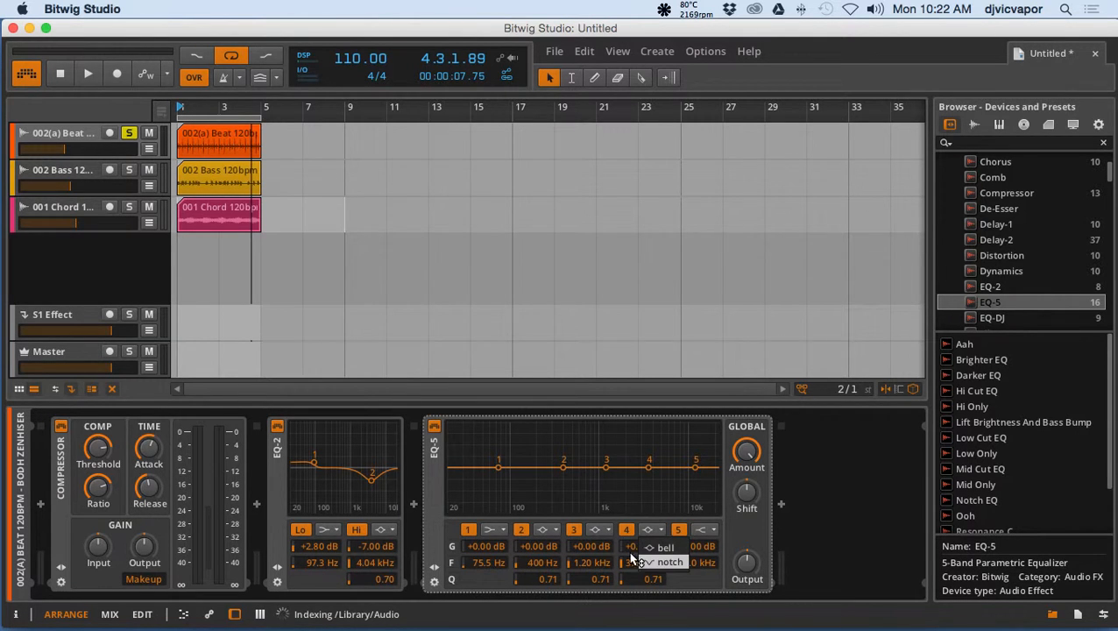
click(611, 533)
click(601, 531)
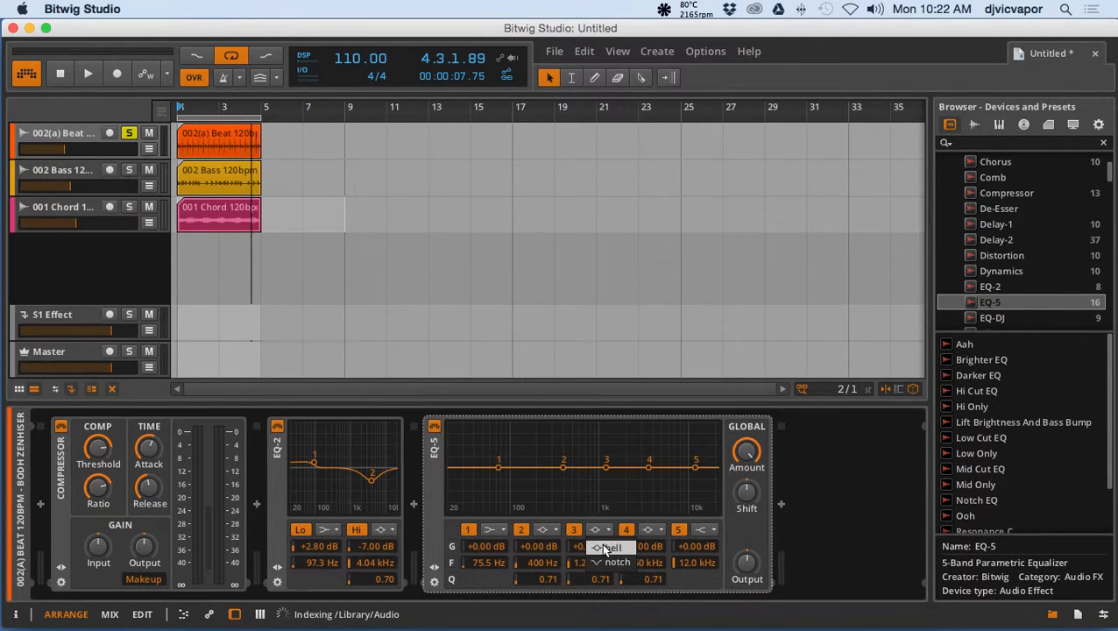
click(553, 536)
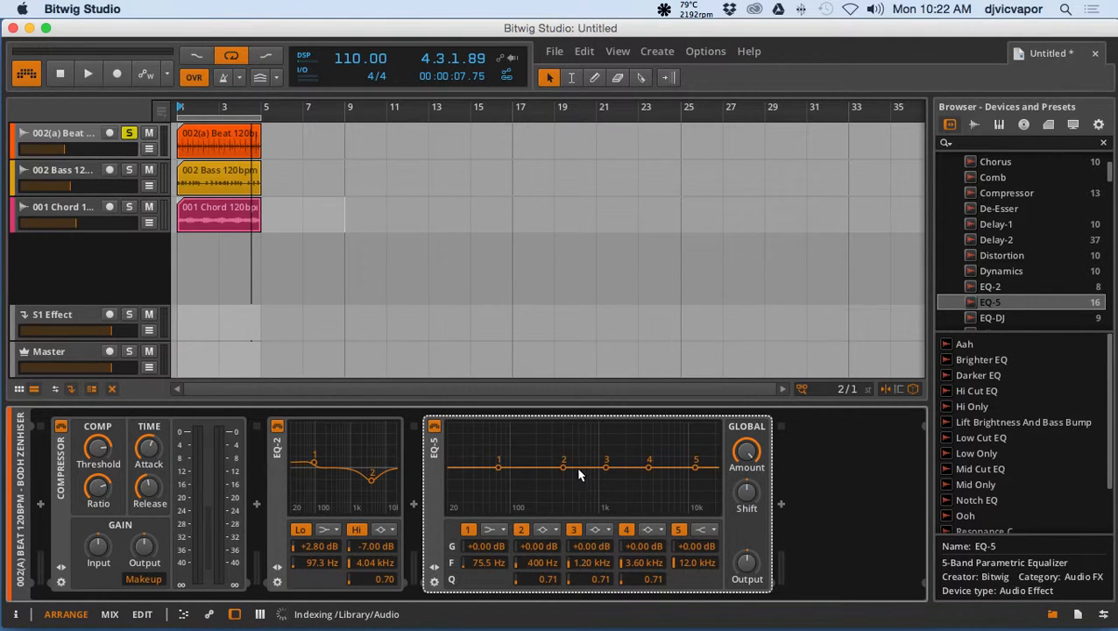
Shape the EQ-5 curve with band 2 at -7.70 dB and 373 Hz and band 1 at +1.30 dB and 68.8 Hz.
mouse_move(563, 471)
mouse_down()
mouse_move(578, 475)
mouse_move(558, 464)
mouse_move(561, 482)
mouse_up()
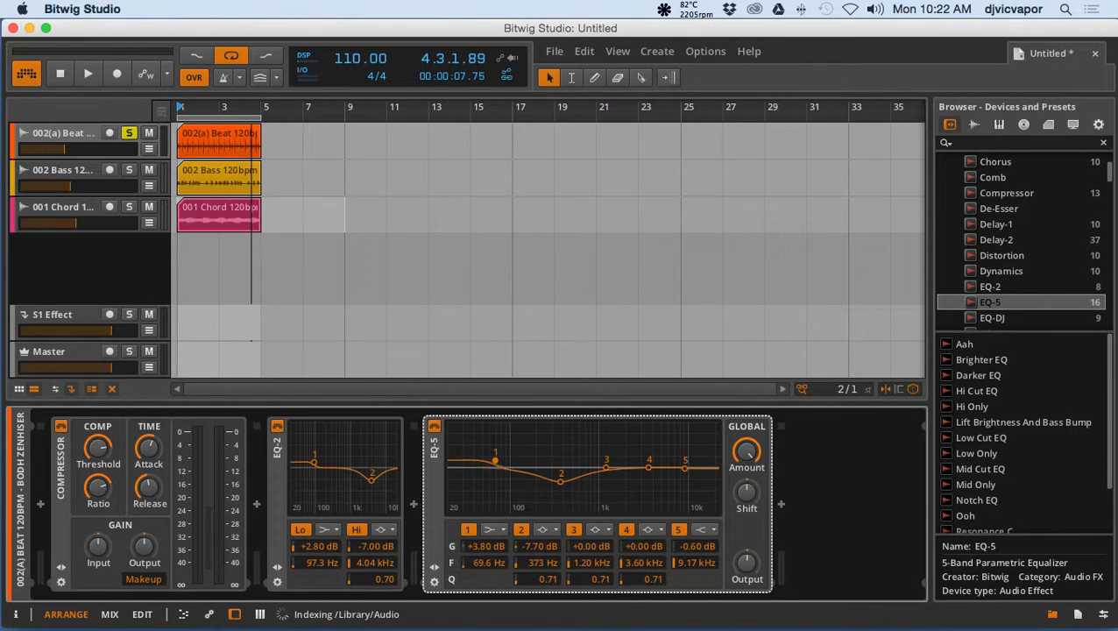
drag(495, 459, 492, 472)
click(653, 530)
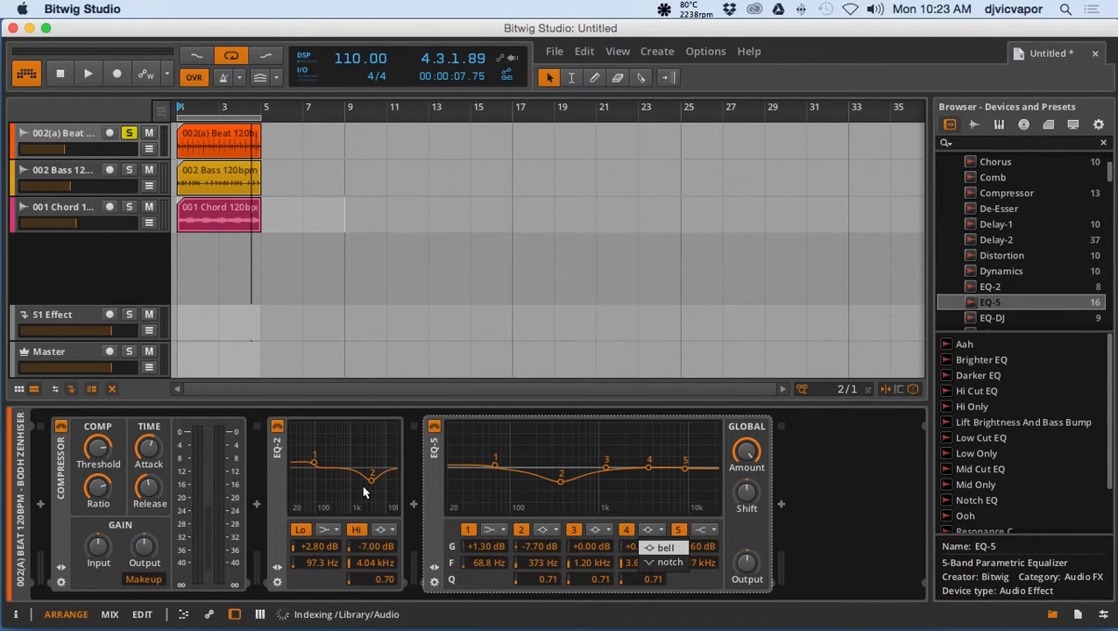
click(695, 583)
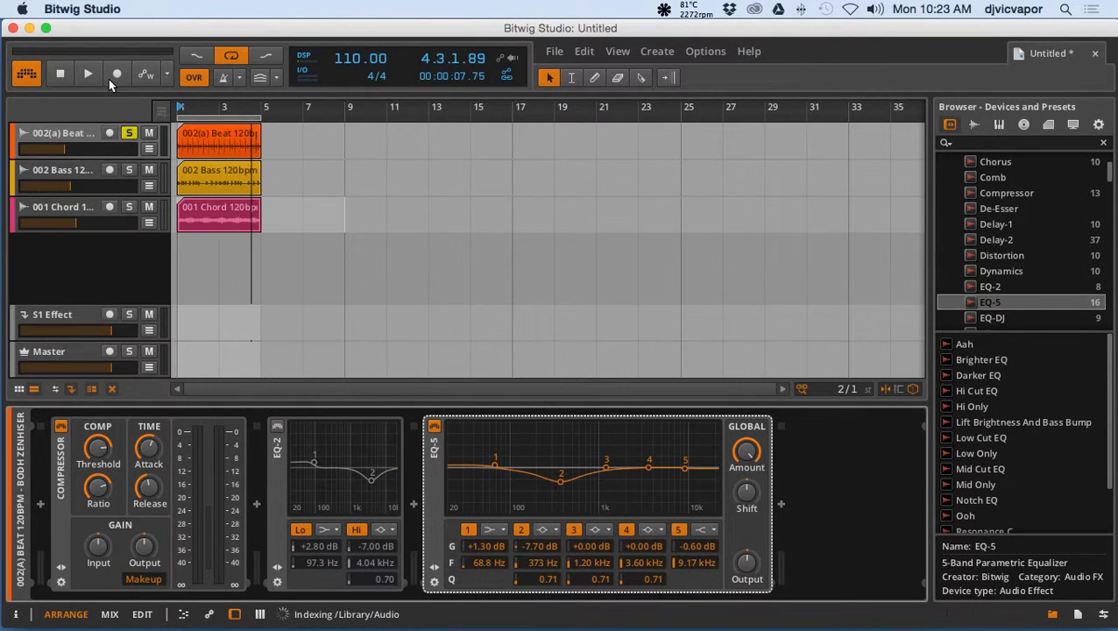
During playback, set EQ-5 band 1 to +8.60 dB at 118 Hz, band 2 to -5.60 dB at 481 Hz, and band 5 to +1.30 dB at 6.79 kHz.
click(87, 75)
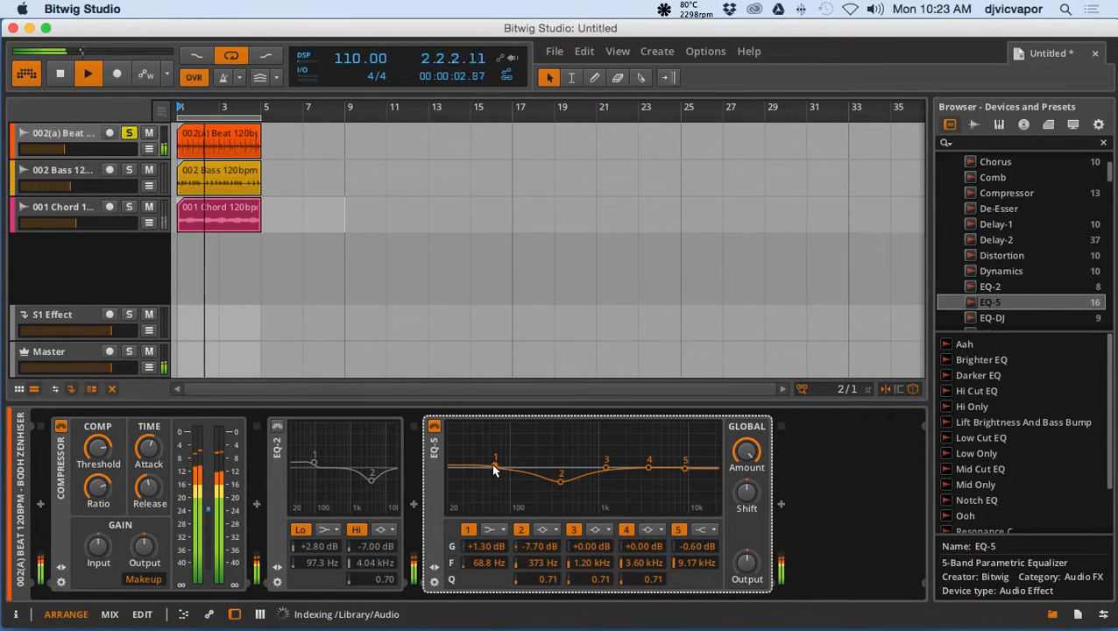
drag(495, 462, 570, 474)
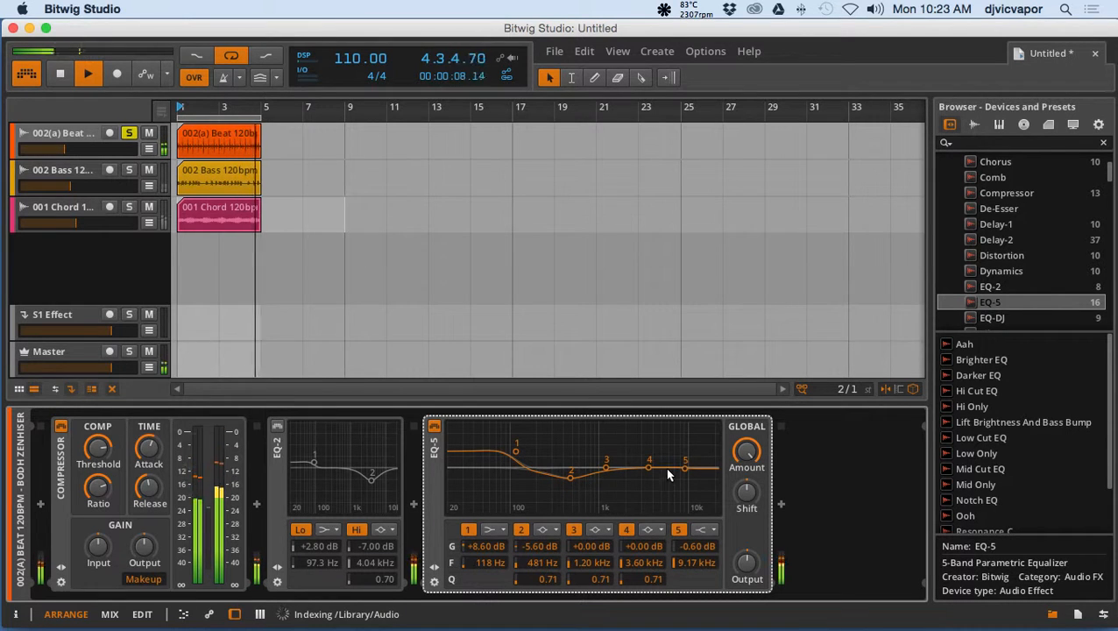
drag(687, 467, 674, 466)
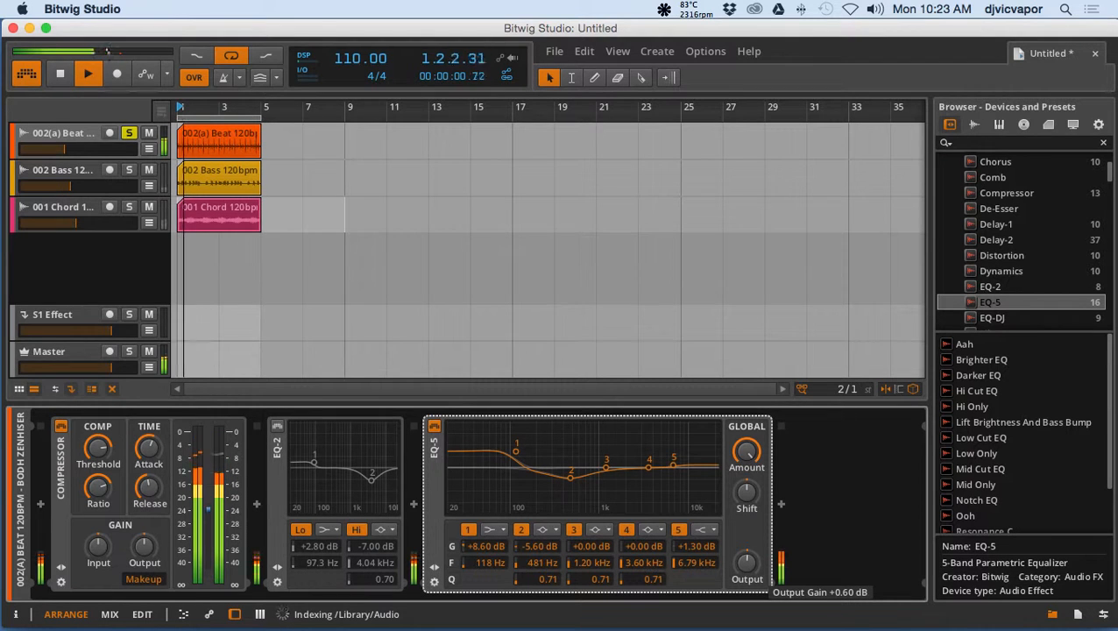
Try an EQ-5 output gain of -7.10 dB, bring it back up, and try the Shift control.
drag(746, 562, 747, 584)
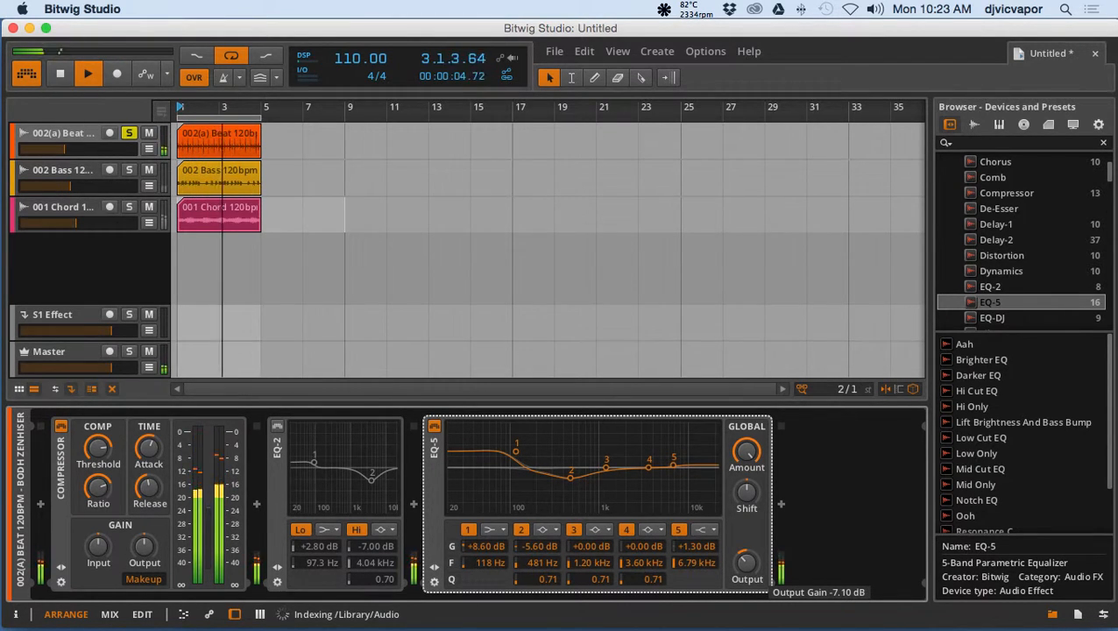
mouse_move(747, 584)
mouse_down()
mouse_move(746, 552)
mouse_move(744, 566)
mouse_up()
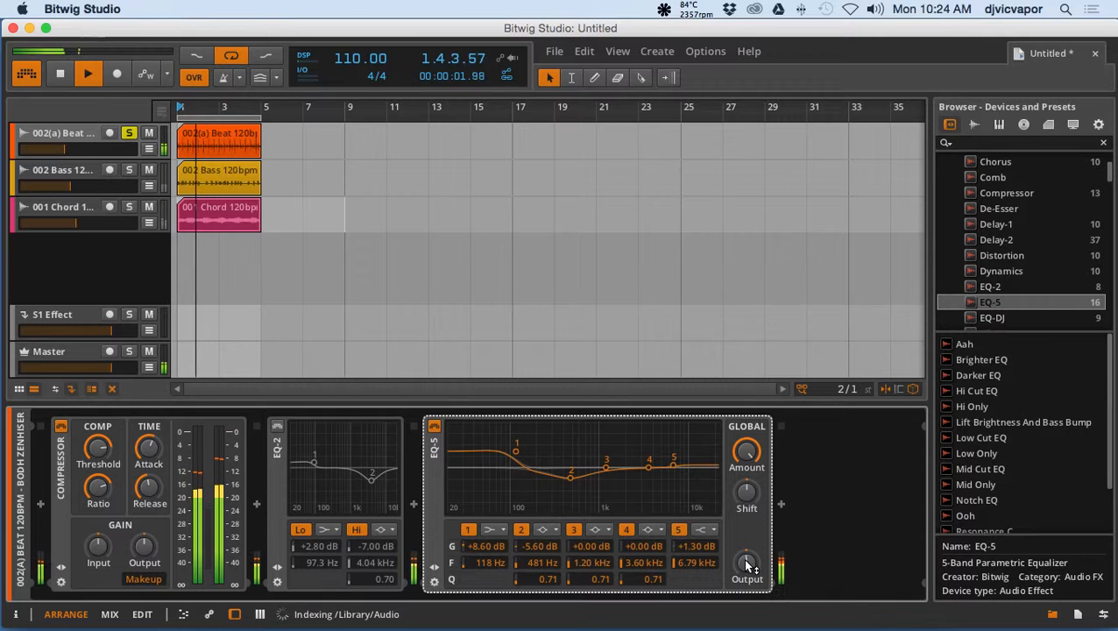
drag(746, 493, 745, 494)
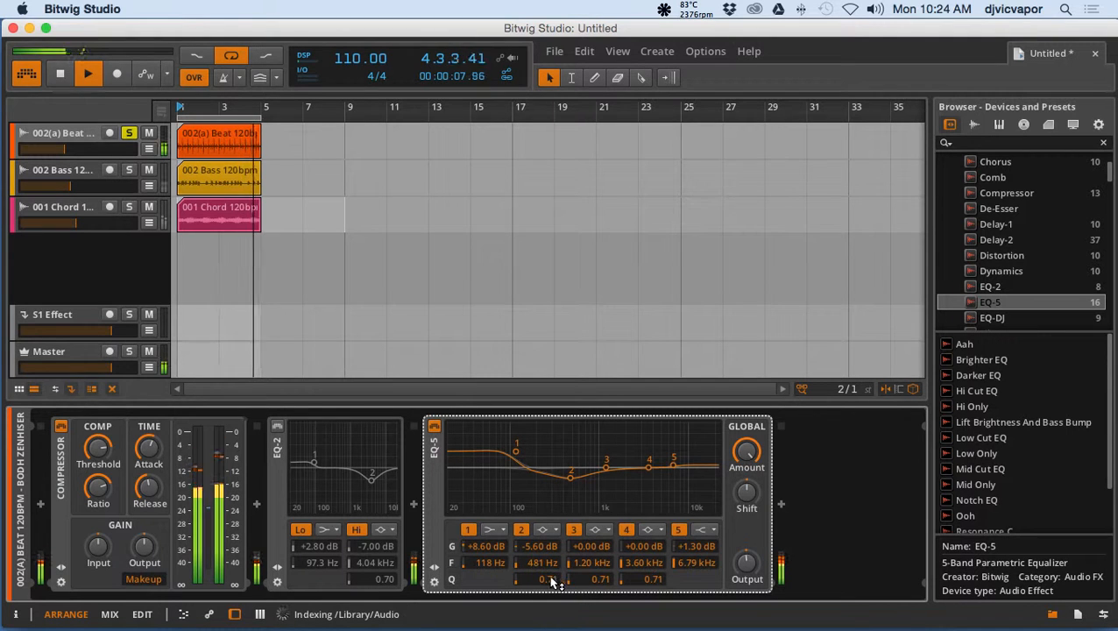
Set EQ-5 band 2's Q to 2.69, band 3's gain to +1.40 dB, and band 1's gain to +7.10 dB.
drag(552, 581, 595, 539)
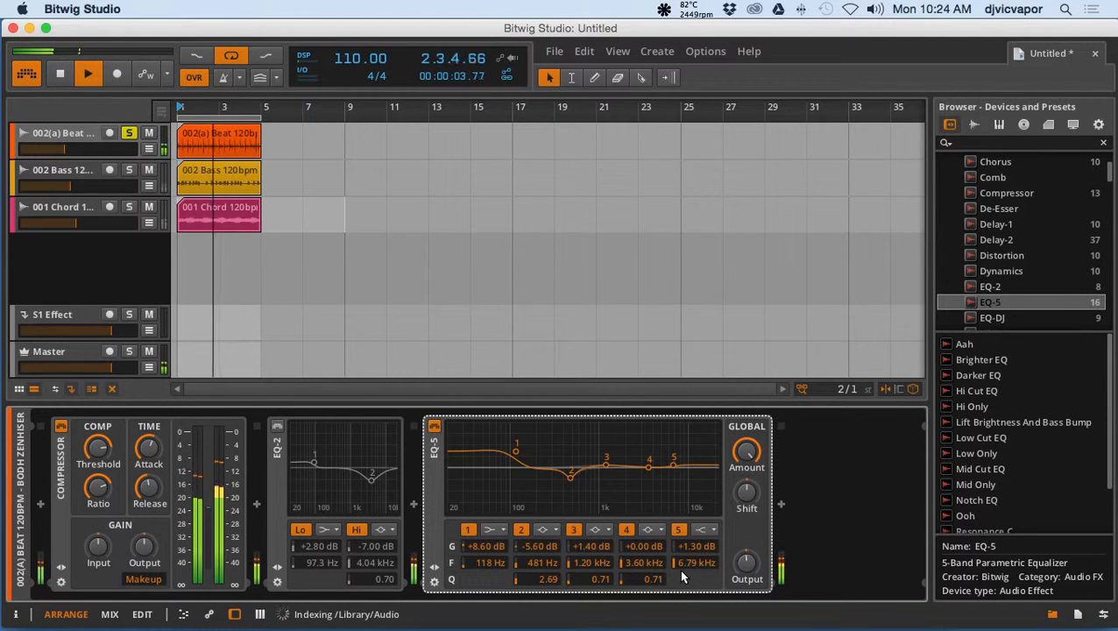
drag(516, 451, 516, 455)
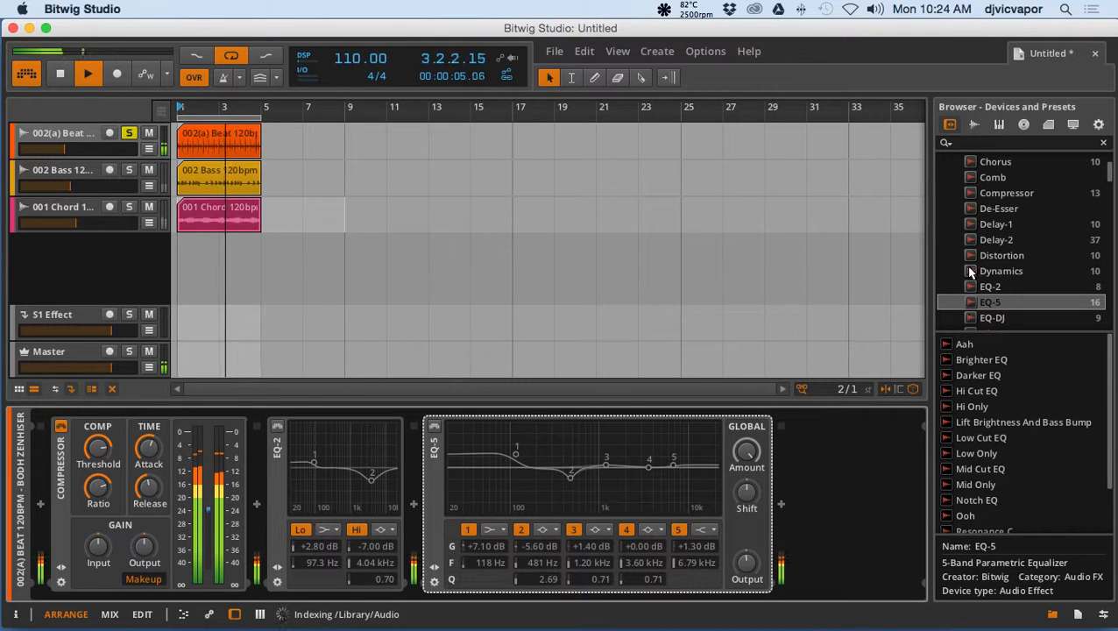
Add an EQ-DJ after the EQ-5 in the beat track's device chain and bring it fully into view.
scroll(967, 317, down, 1)
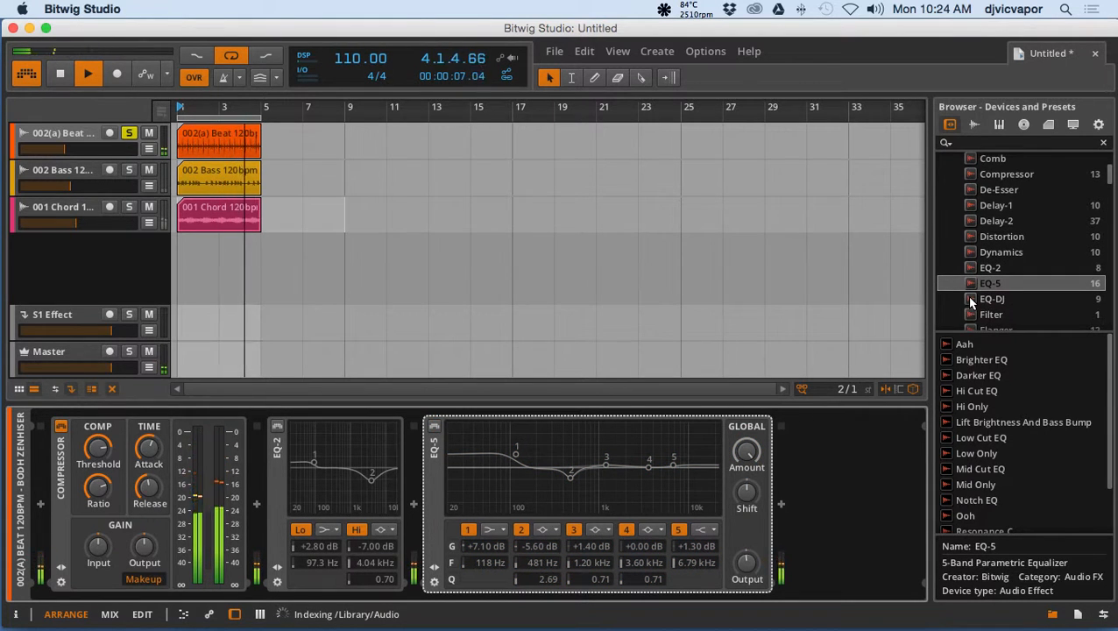
drag(970, 301, 793, 490)
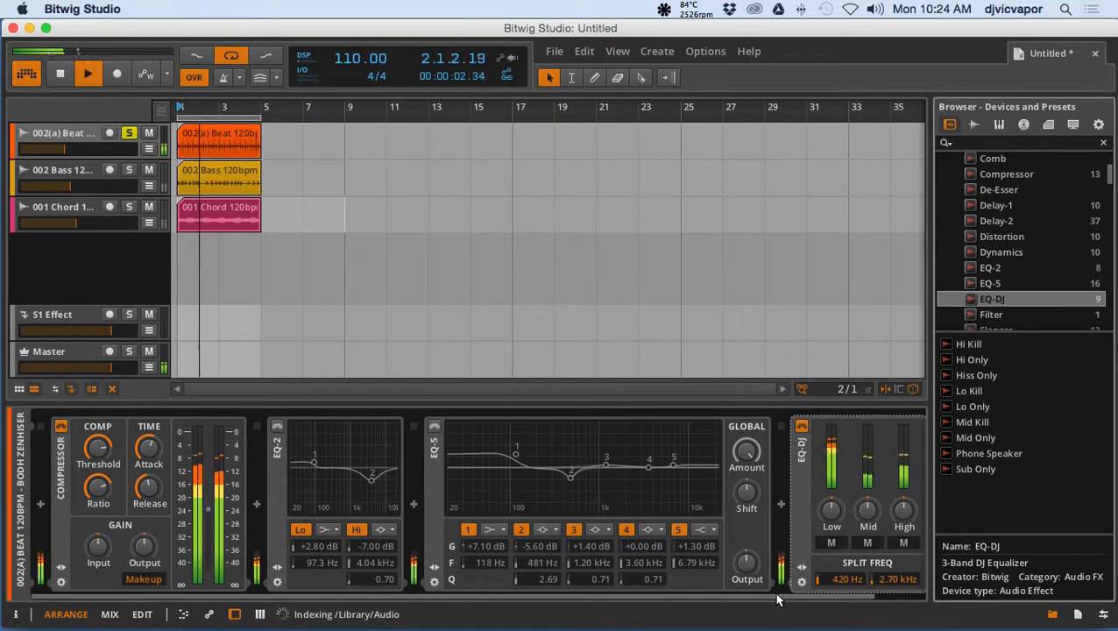
drag(776, 596, 856, 586)
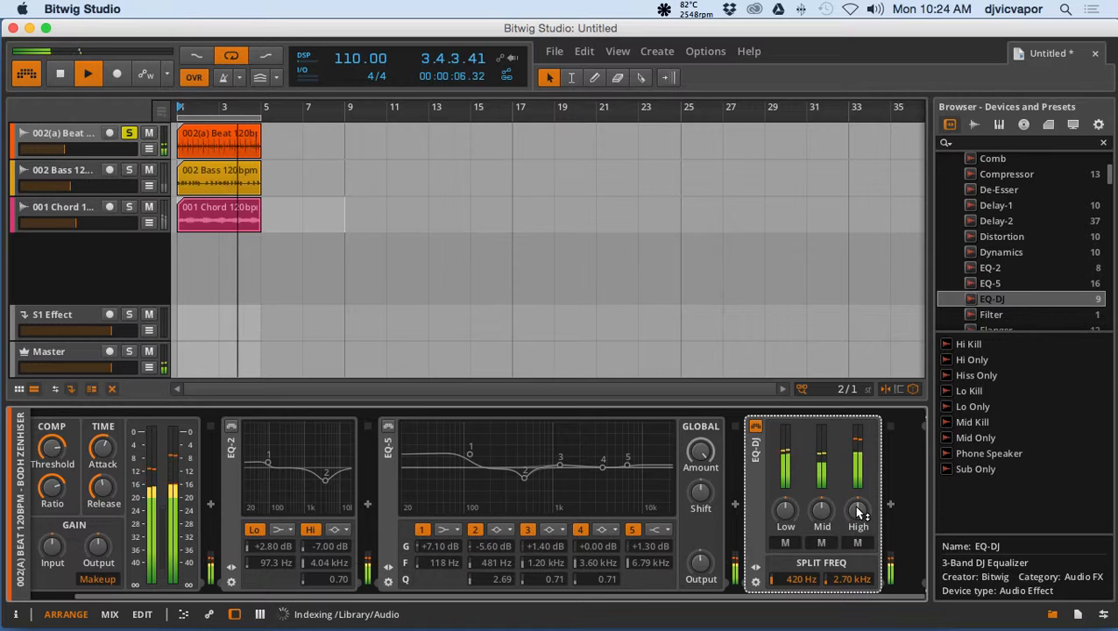
Try the EQ-DJ's Low, Mid and High gains, and set its split frequencies to 360 Hz and 2.91 kHz.
drag(788, 513, 857, 509)
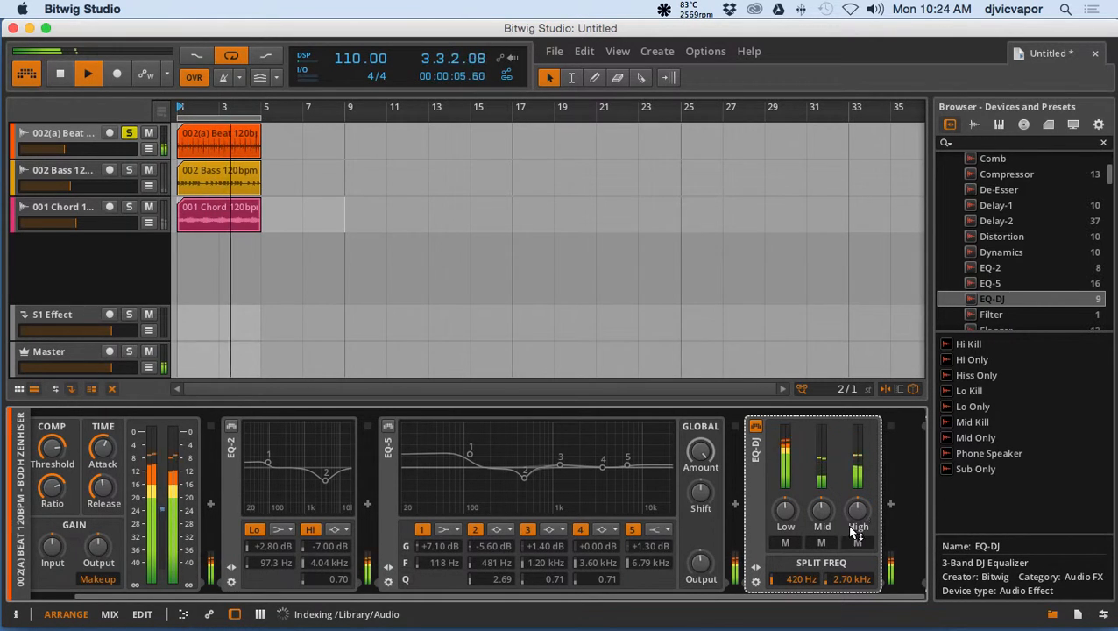
drag(802, 580, 840, 574)
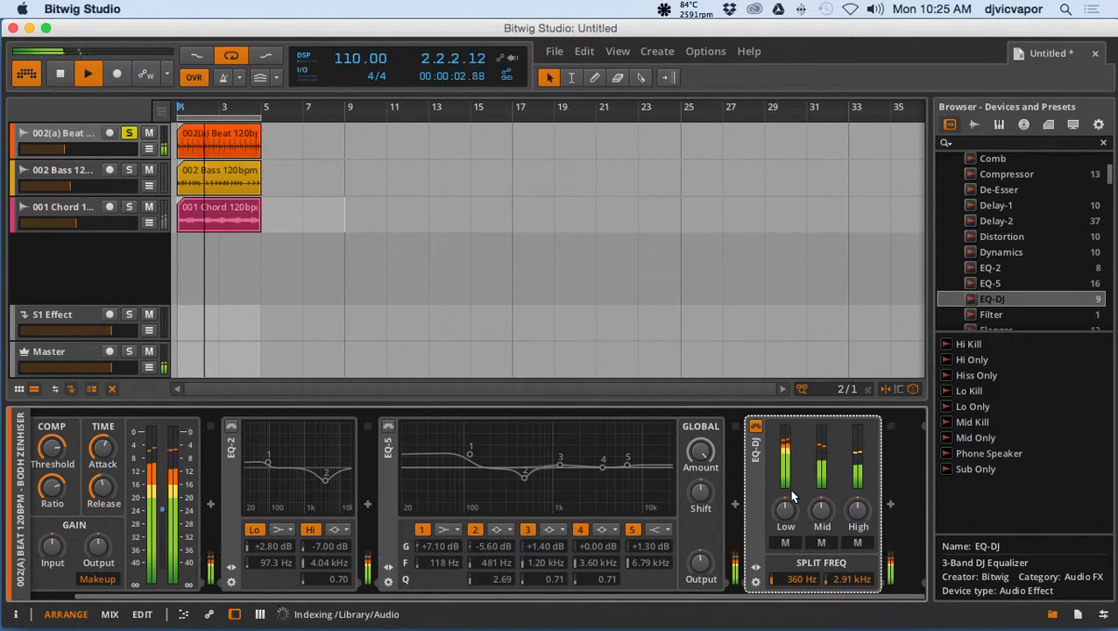
Mute the EQ-DJ's low, mid and high bands one after another, and unmute them again.
click(787, 543)
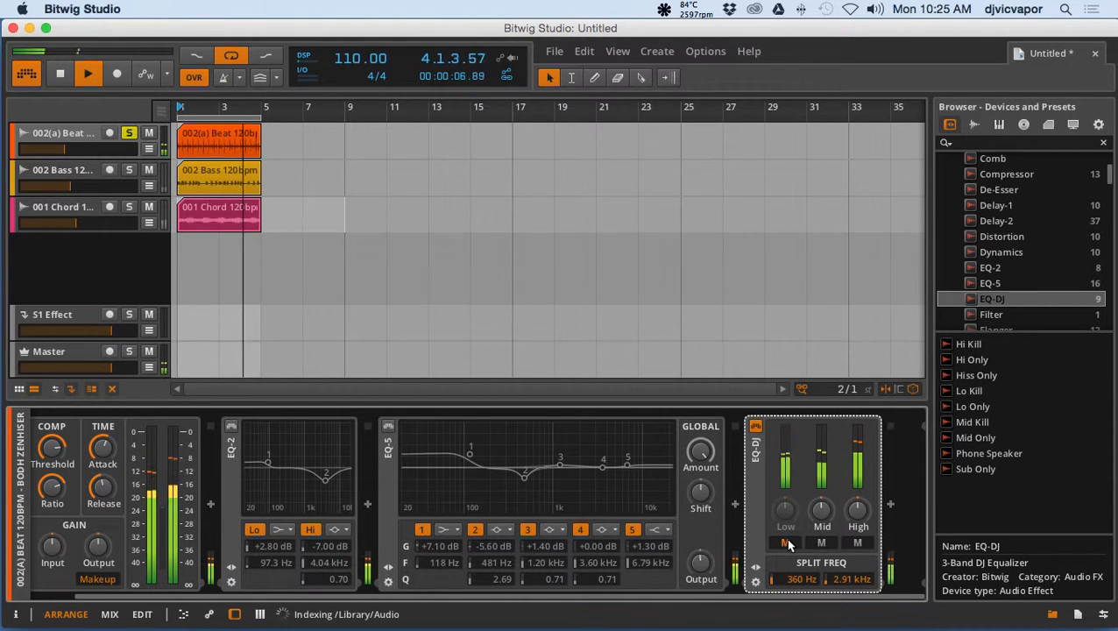
click(821, 543)
click(858, 543)
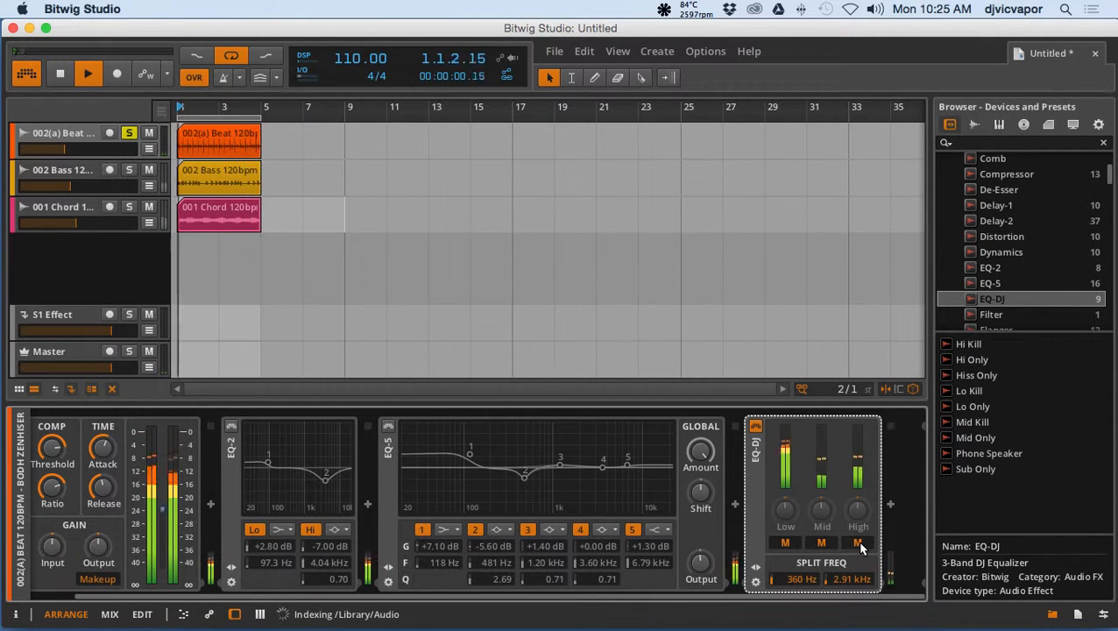
click(821, 543)
click(789, 545)
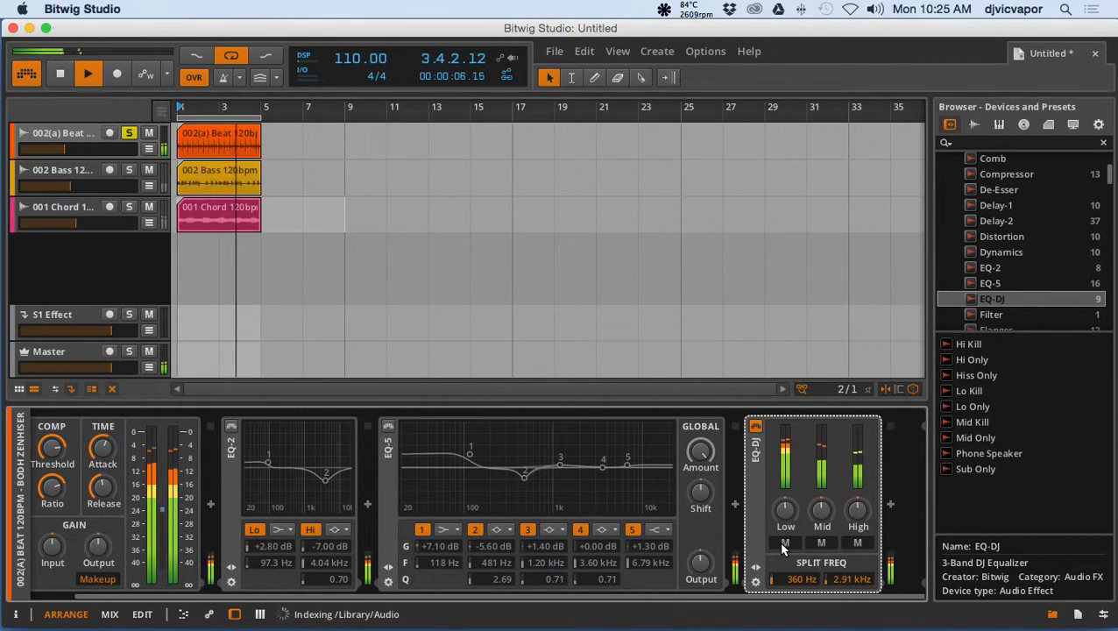
Audition the loop without each EQ-DJ band in turn by muting and unmuting Low, Mid and High individually.
click(784, 544)
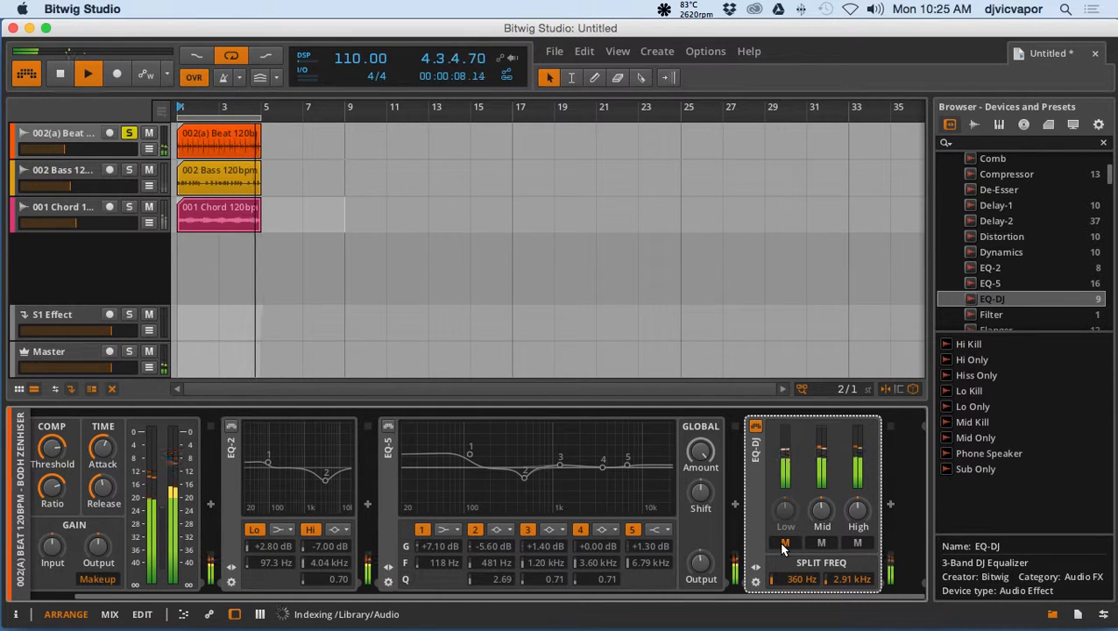
click(785, 544)
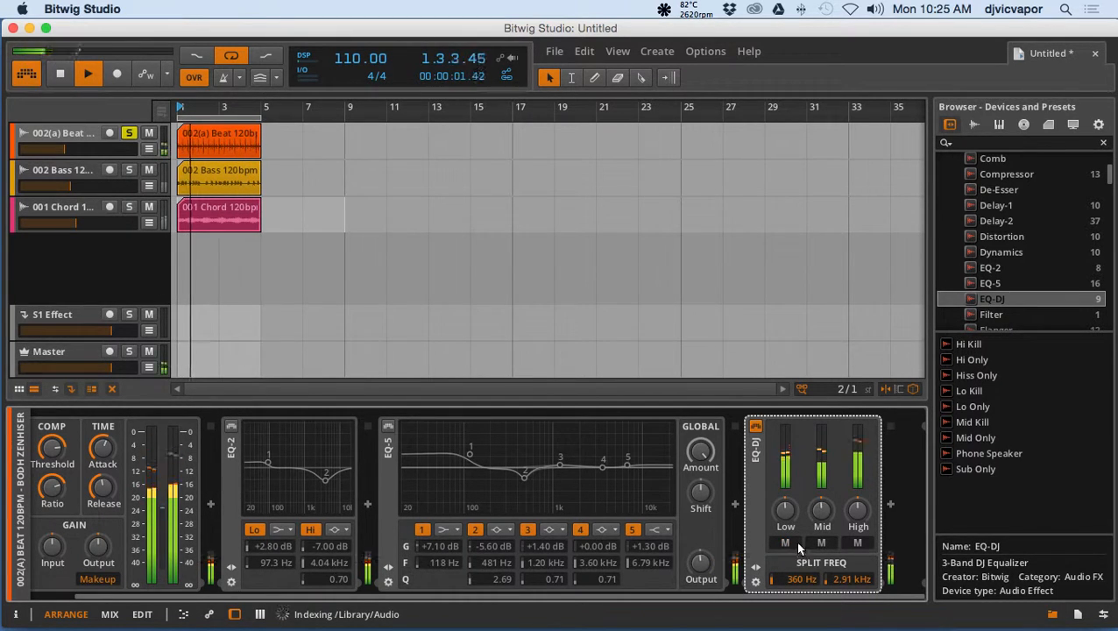
click(819, 546)
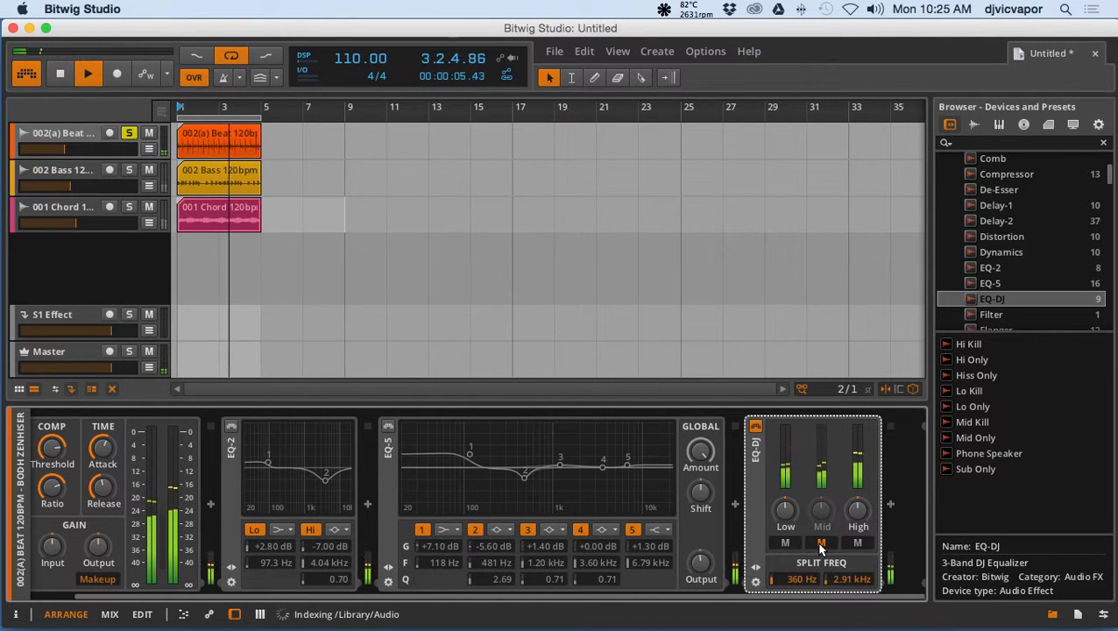
click(820, 544)
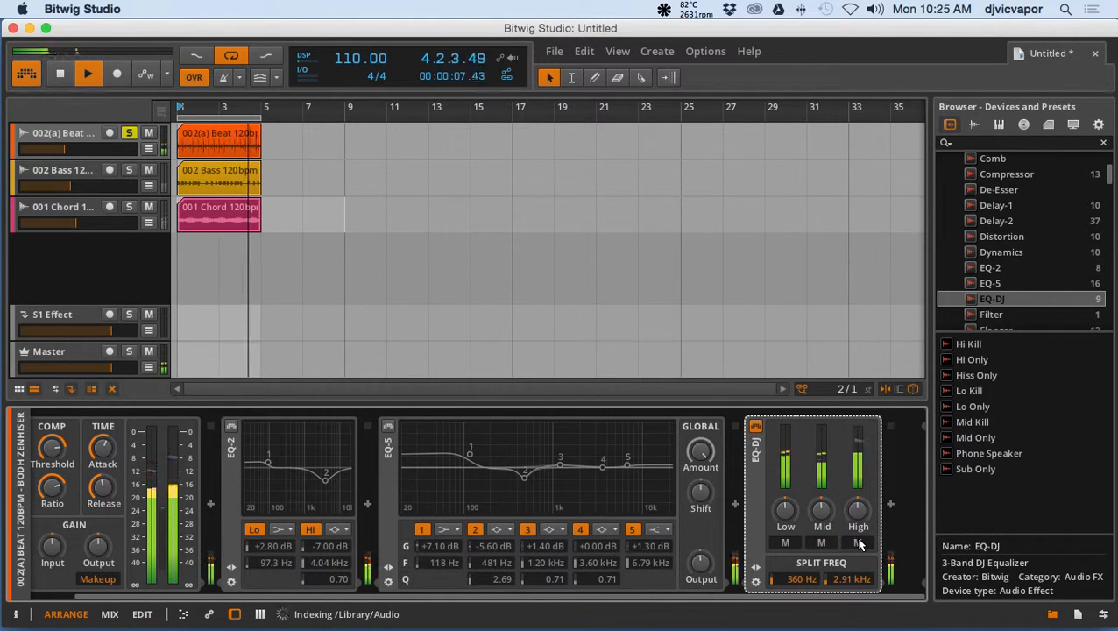
click(859, 544)
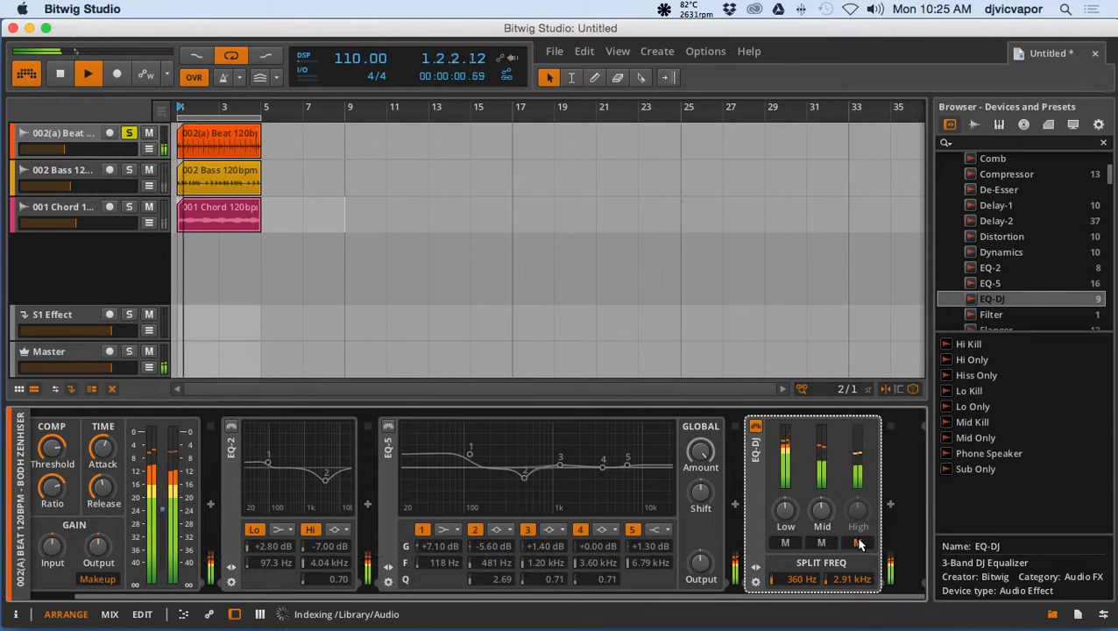
click(859, 544)
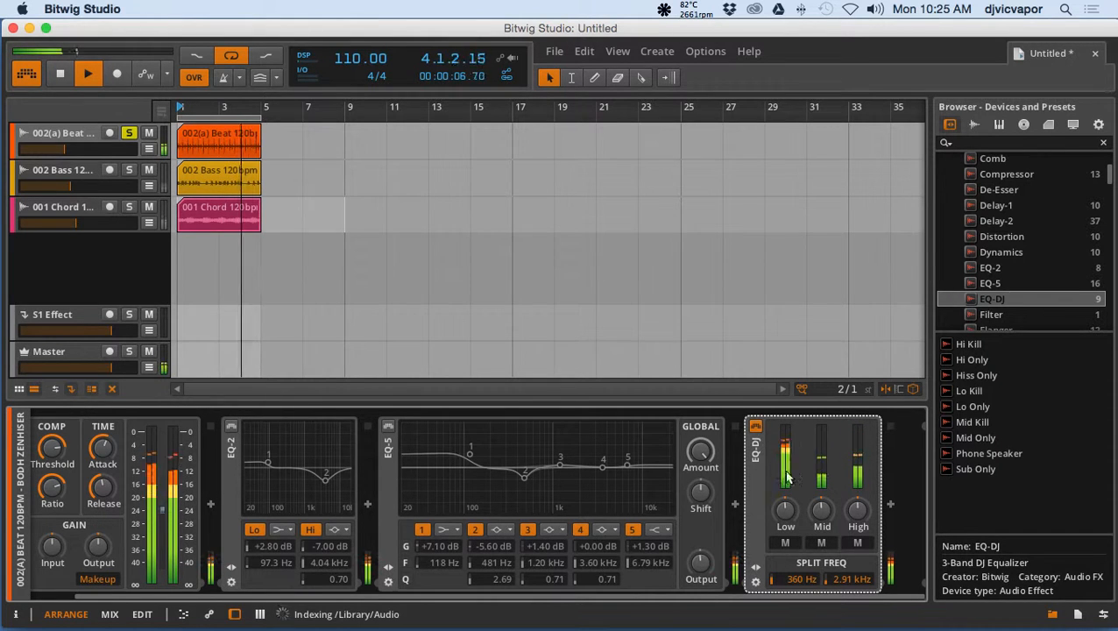
Set the EQ-DJ's lower split frequency to 258 Hz, then mute all three bands together and unmute them.
drag(787, 512, 787, 513)
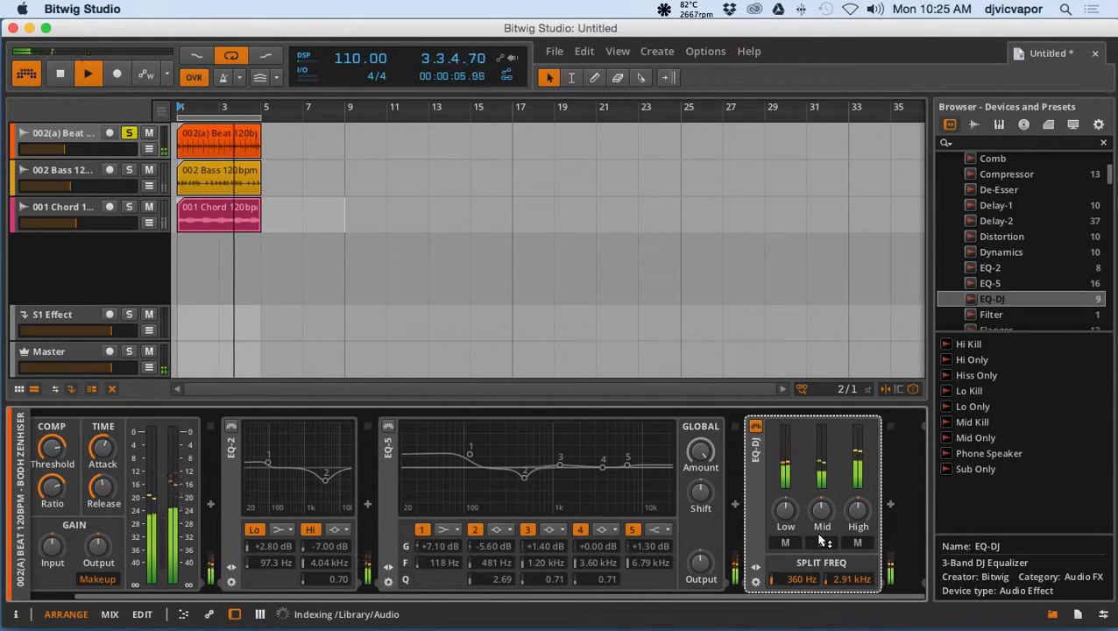
drag(800, 578, 800, 596)
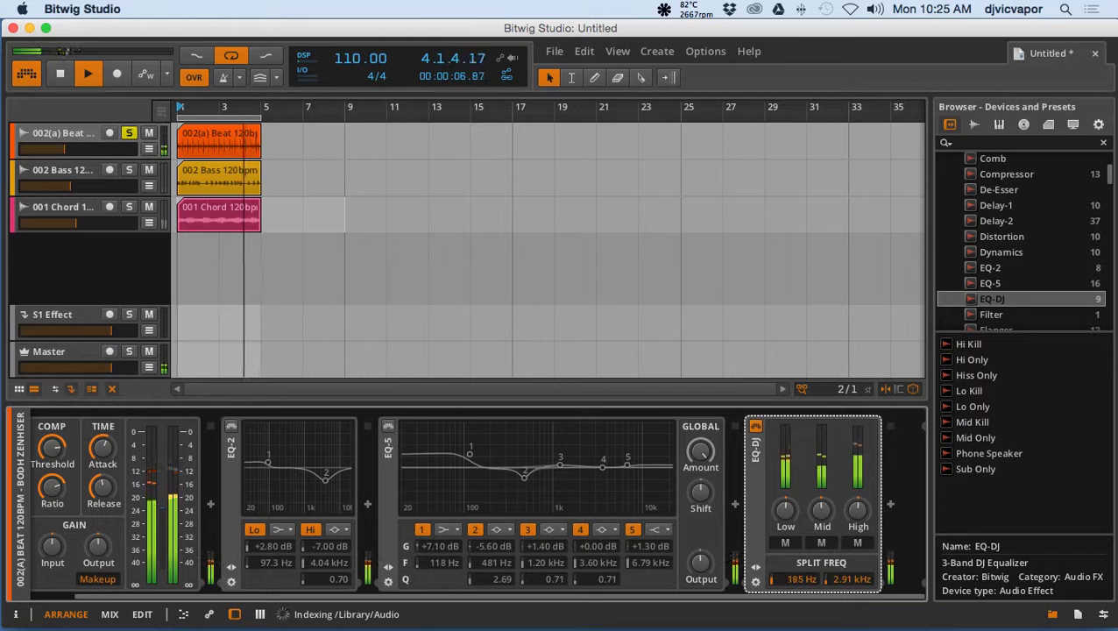
click(822, 543)
click(858, 544)
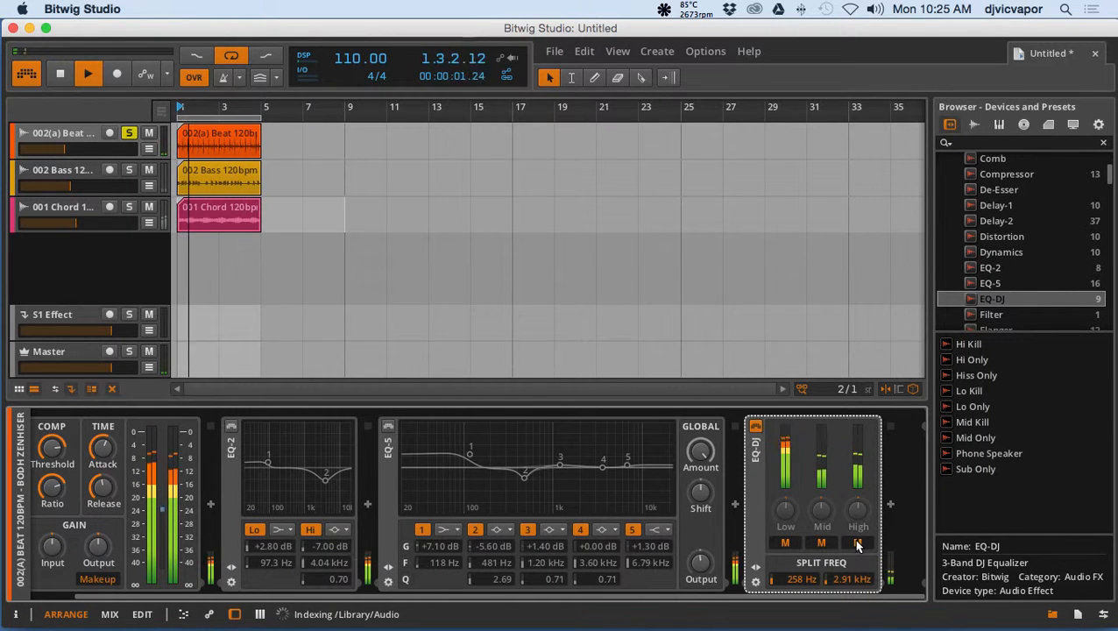
click(857, 544)
click(818, 543)
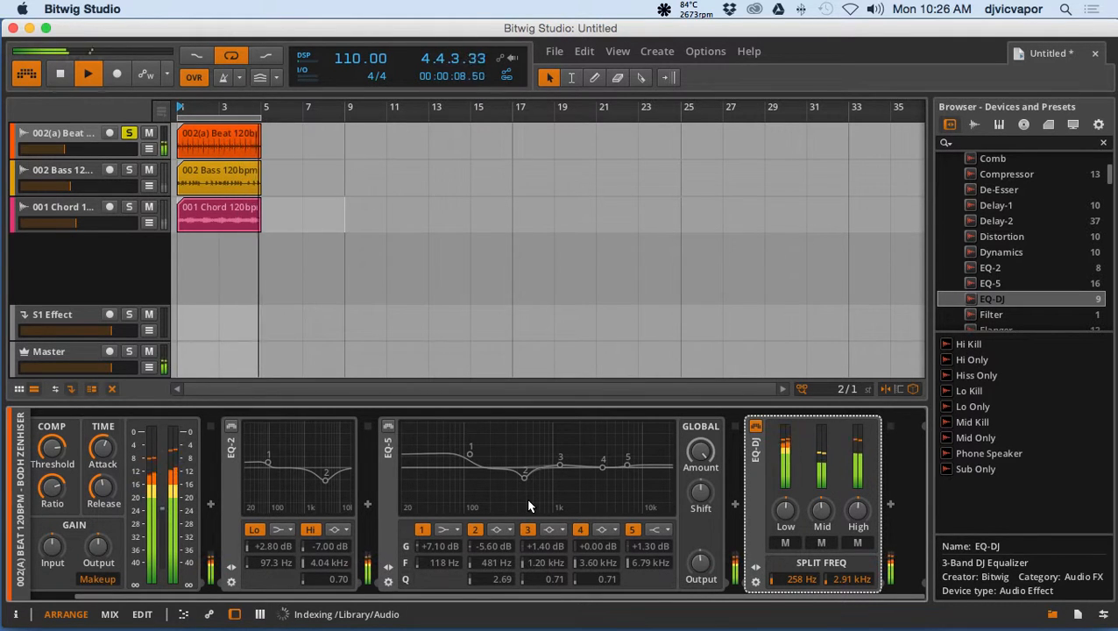
Unsolo the beat track to hear it with the bass and chord tracks, and stop playback.
click(129, 135)
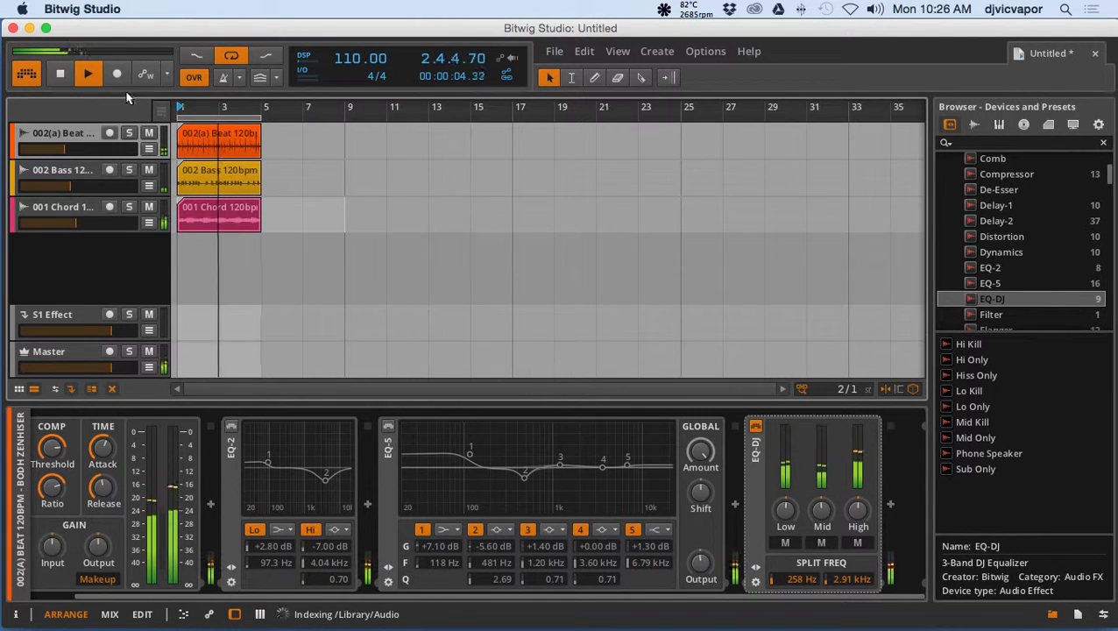
click(53, 75)
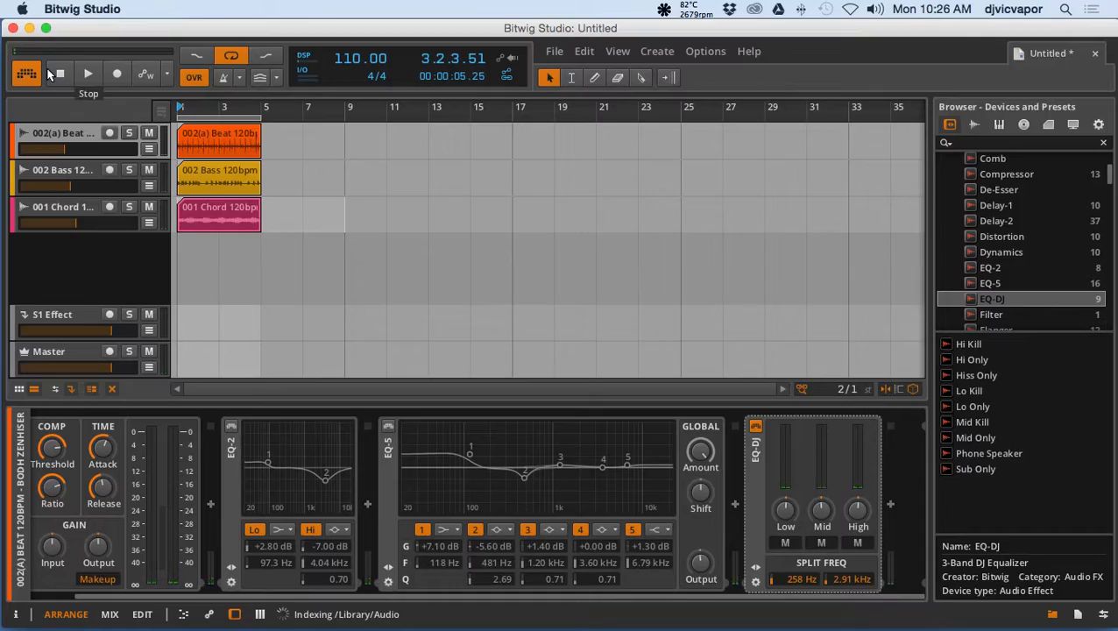